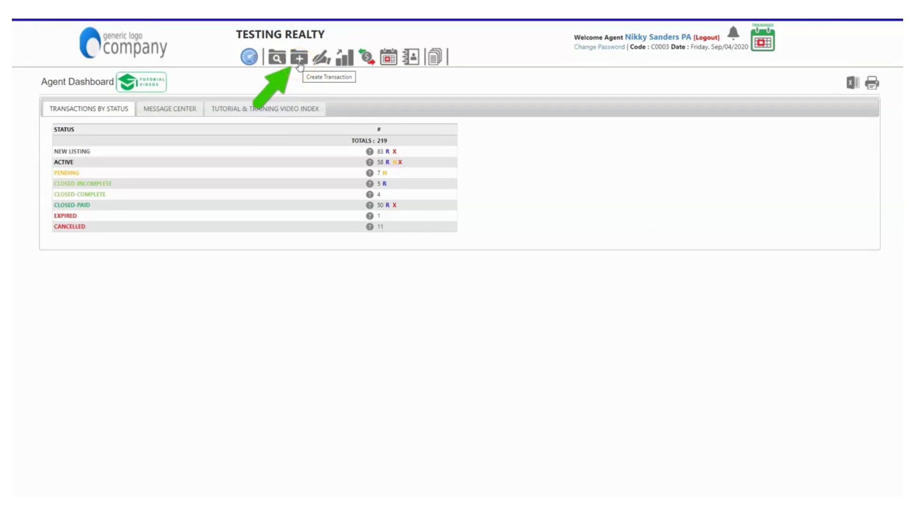
# Step: Start a new transaction from the Agent Dashboard's Create Transaction icon
pyautogui.click(299, 59)
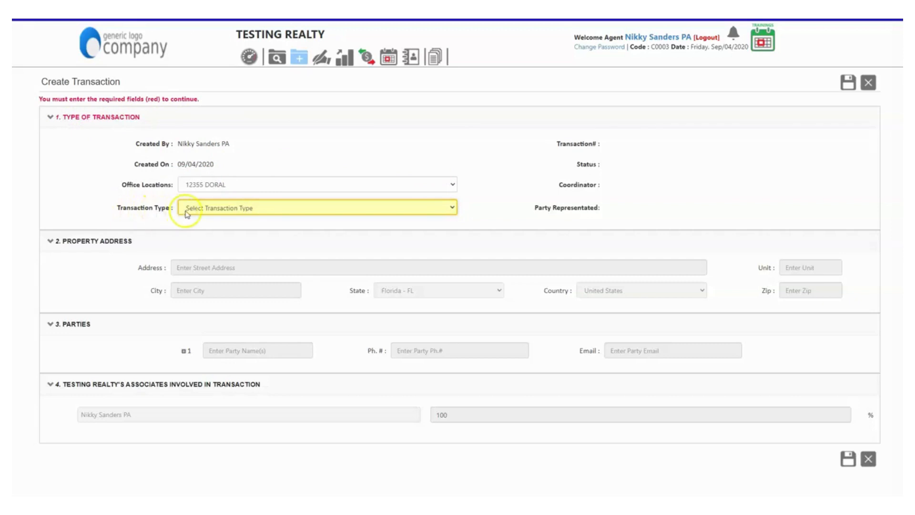
# Step: Set the transaction type to RESIDENTIAL - RENTAL LISTING (You are Landlord's Agent)
pyautogui.click(451, 212)
pyautogui.scroll(-3, 451, 248)
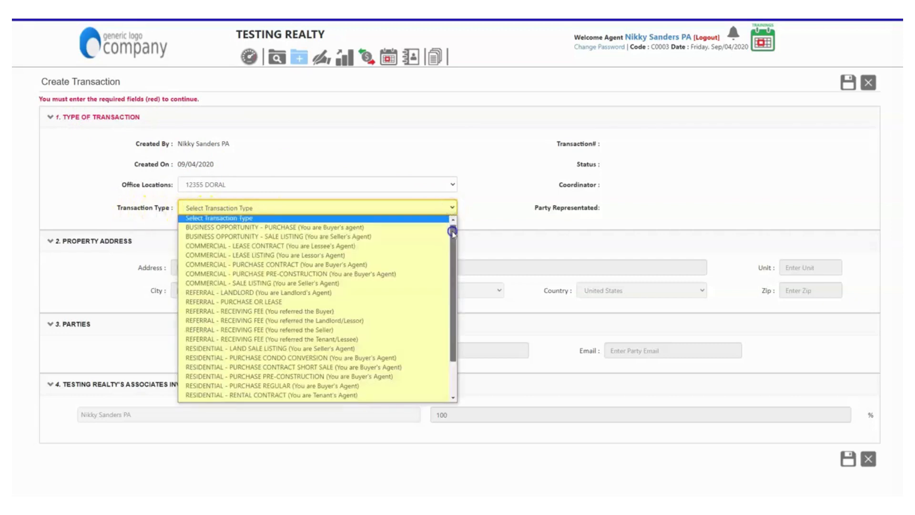
pyautogui.moveTo(452, 254)
pyautogui.mouseDown()
pyautogui.moveTo(452, 275)
pyautogui.moveTo(452, 232)
pyautogui.moveTo(453, 270)
pyautogui.mouseUp()
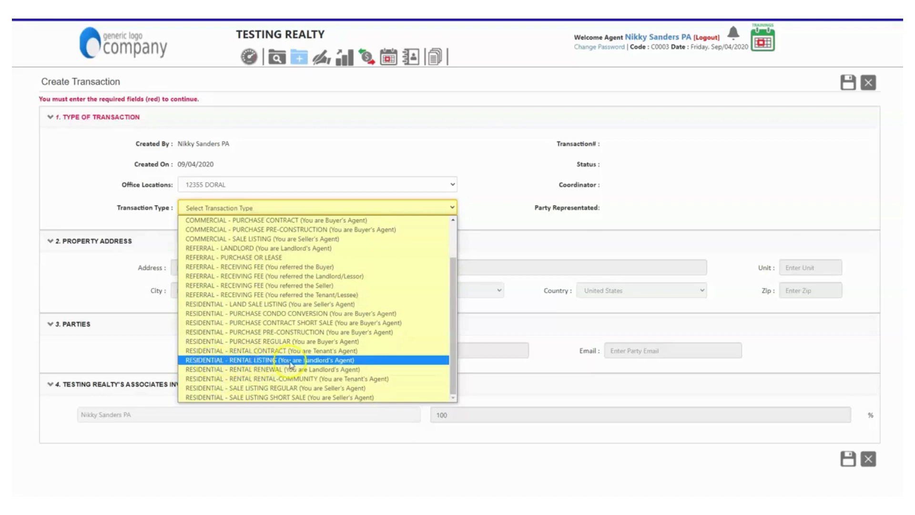
pyautogui.click(321, 364)
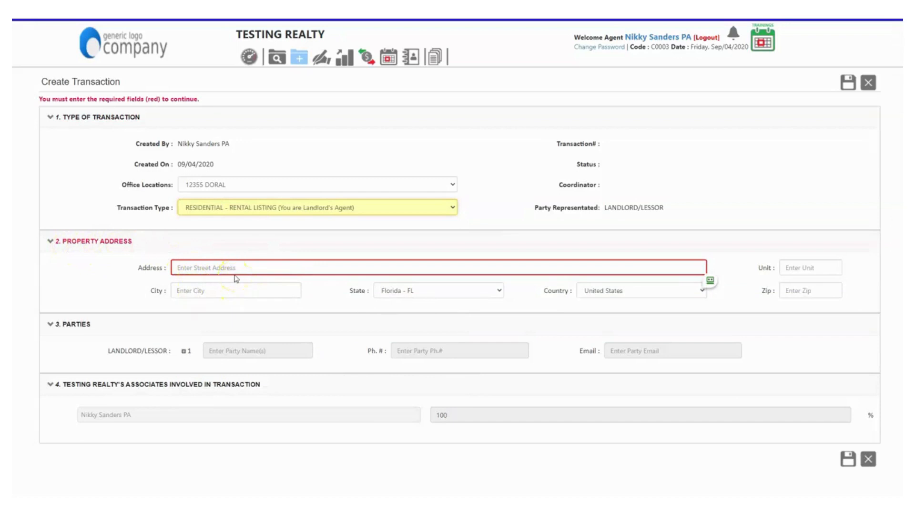
# Step: Enter the property's street address, using the suggestion to autofill Miami, Florida and ZIP
pyautogui.click(185, 268)
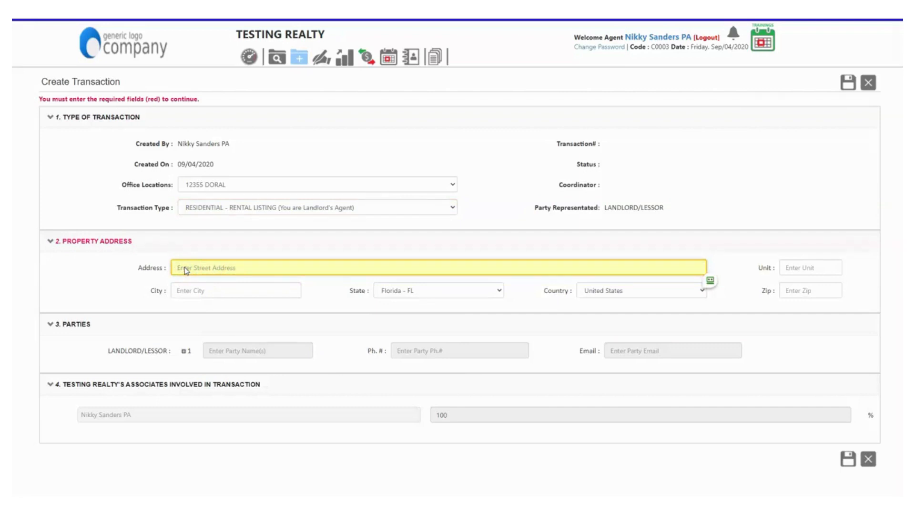
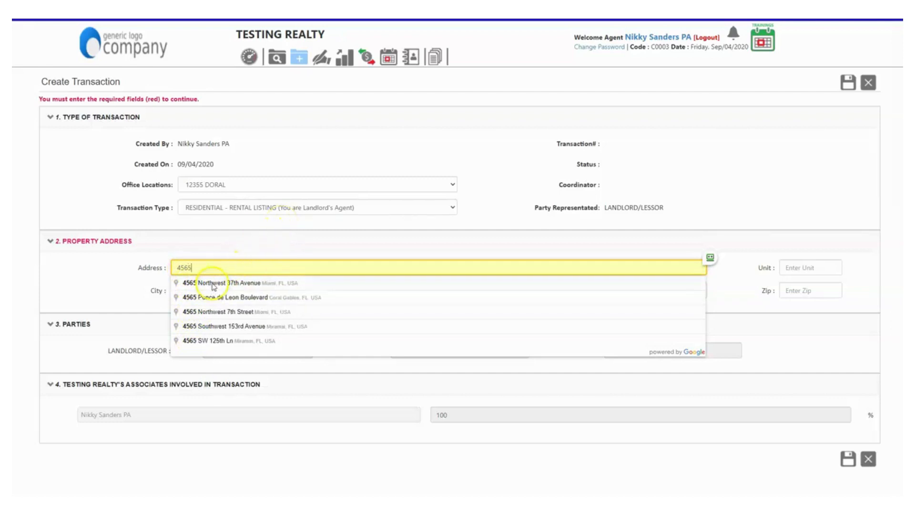
pyautogui.click(215, 312)
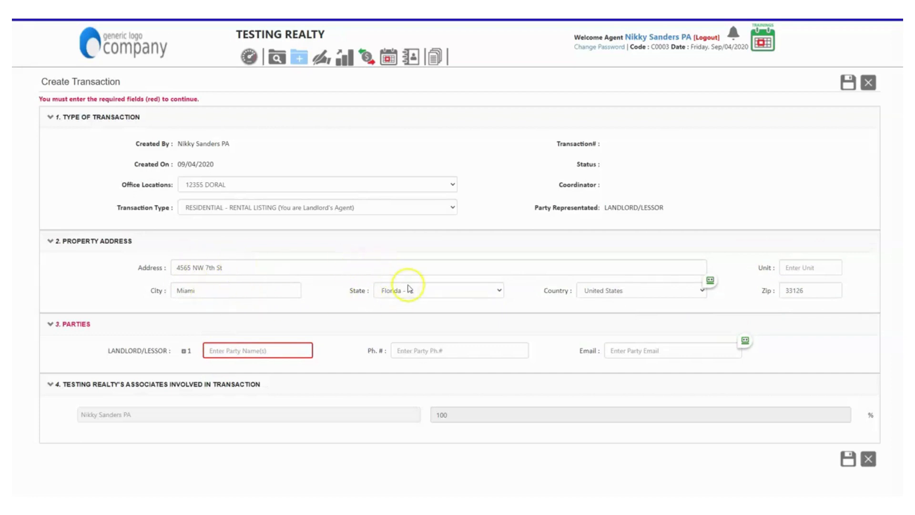
pyautogui.click(244, 292)
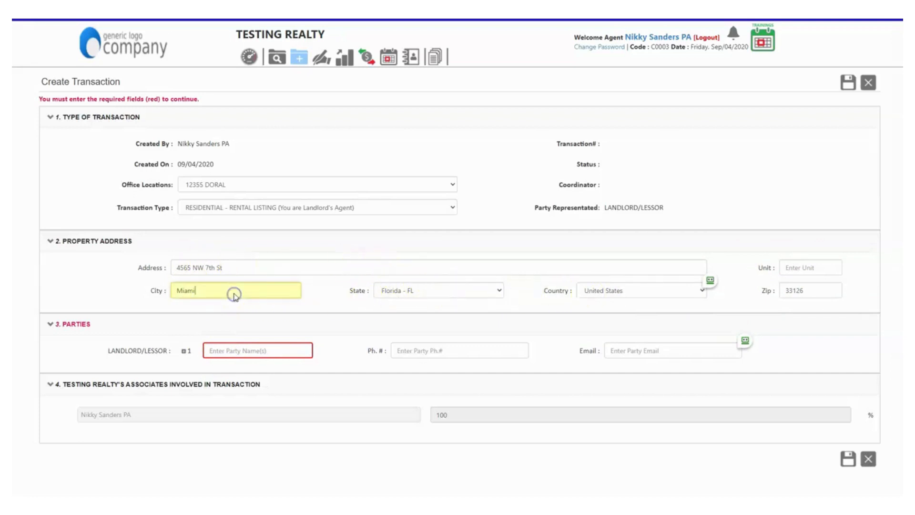
pyautogui.click(240, 272)
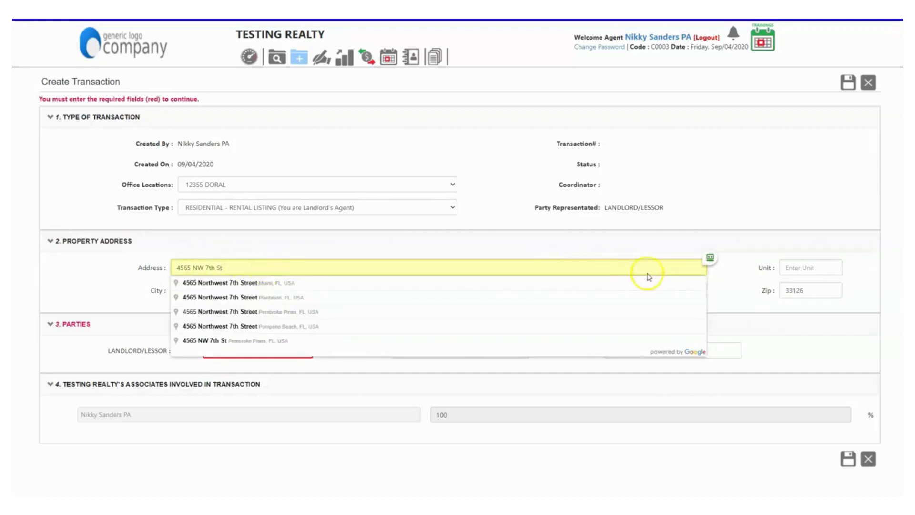
pyautogui.click(724, 281)
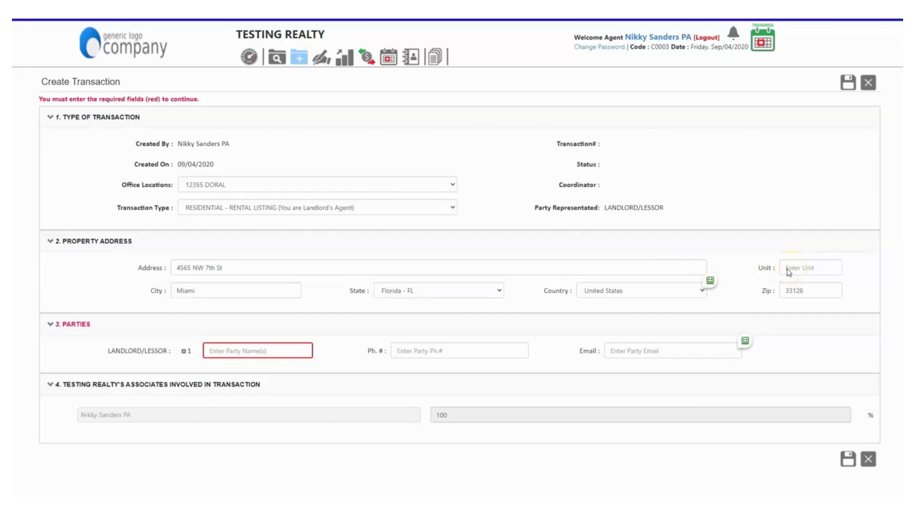
# Step: Fill in the property's unit number
pyautogui.click(789, 272)
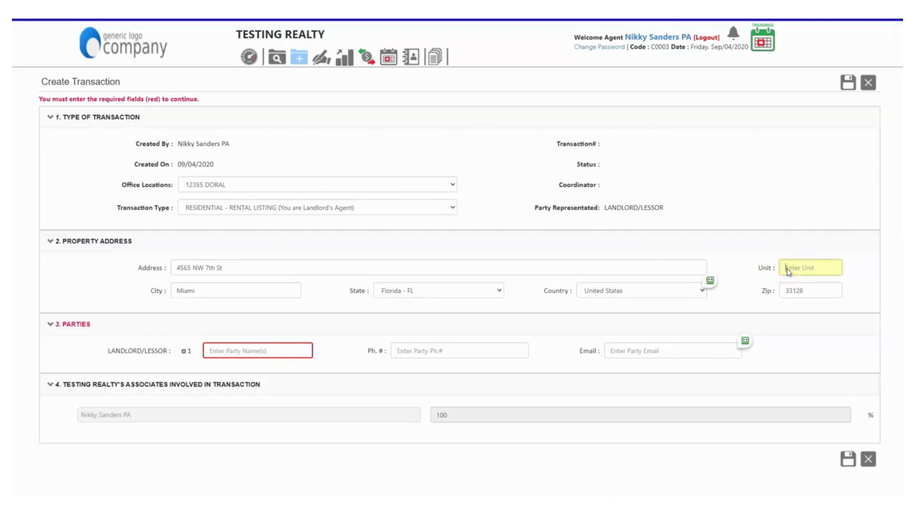
pyautogui.write('110')
pyautogui.click(272, 350)
pyautogui.click(218, 352)
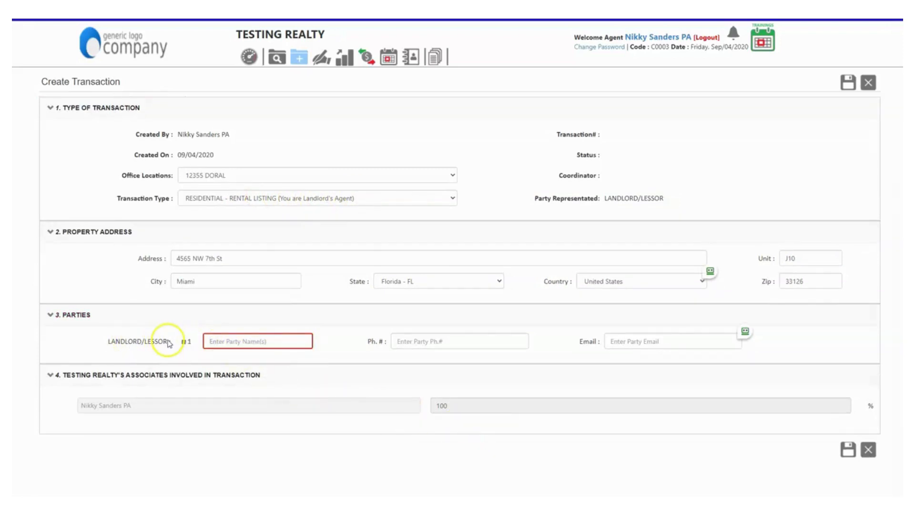
# Step: Enter the first landlord's full name, add a second party row, and enter the second landlord's name
pyautogui.click(210, 342)
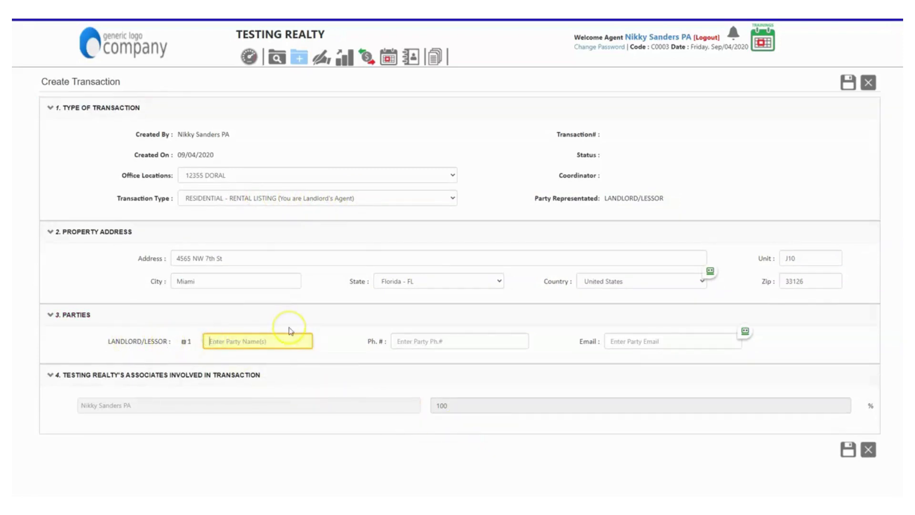
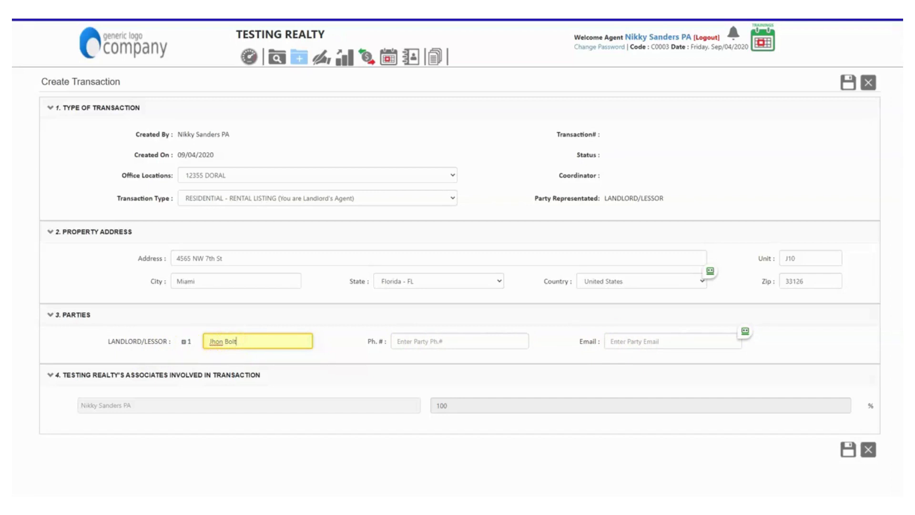
pyautogui.click(183, 343)
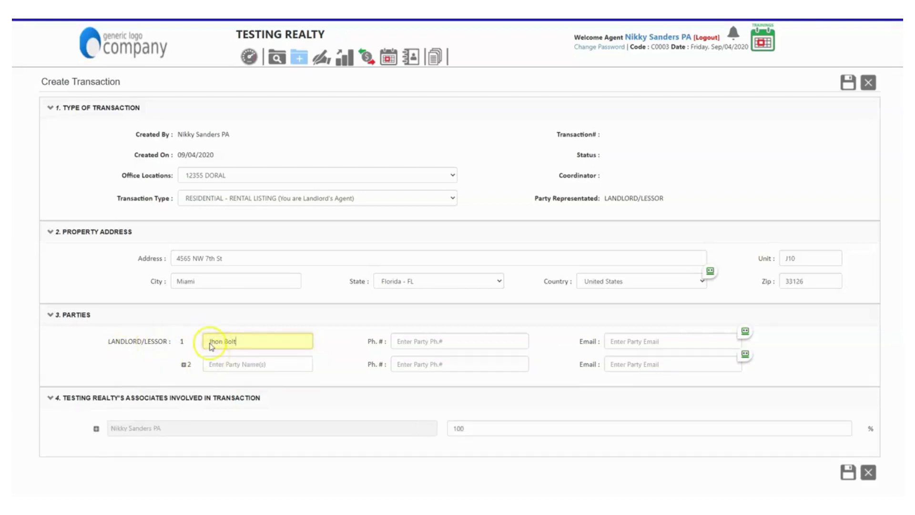
pyautogui.click(234, 362)
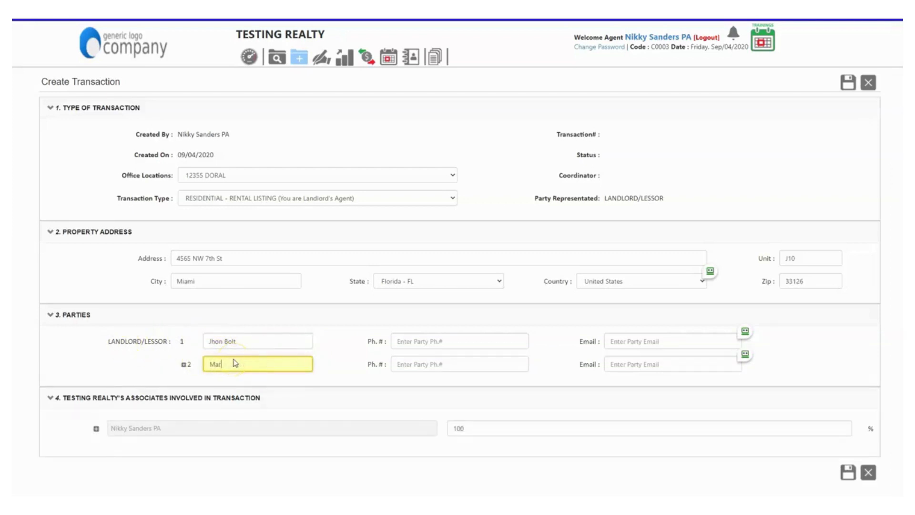
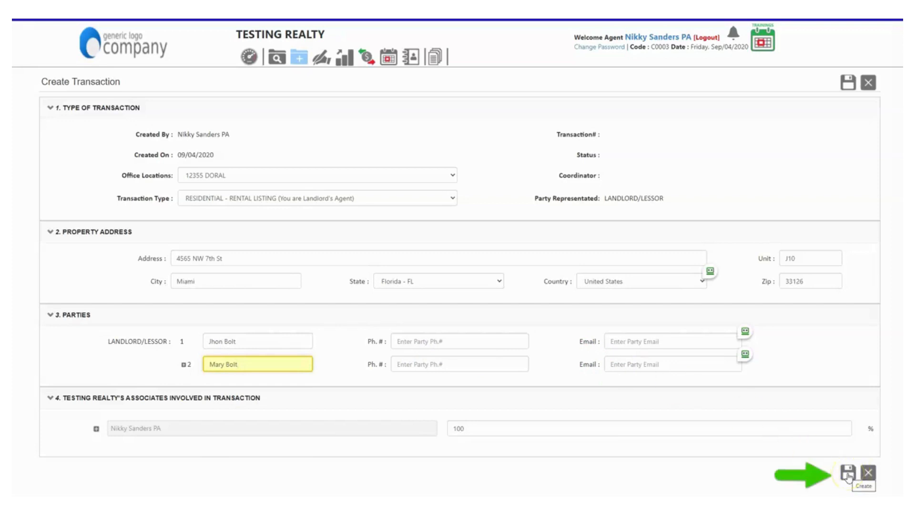
# Step: Save the rental listing transaction and review its profile page and document checklist
pyautogui.click(847, 83)
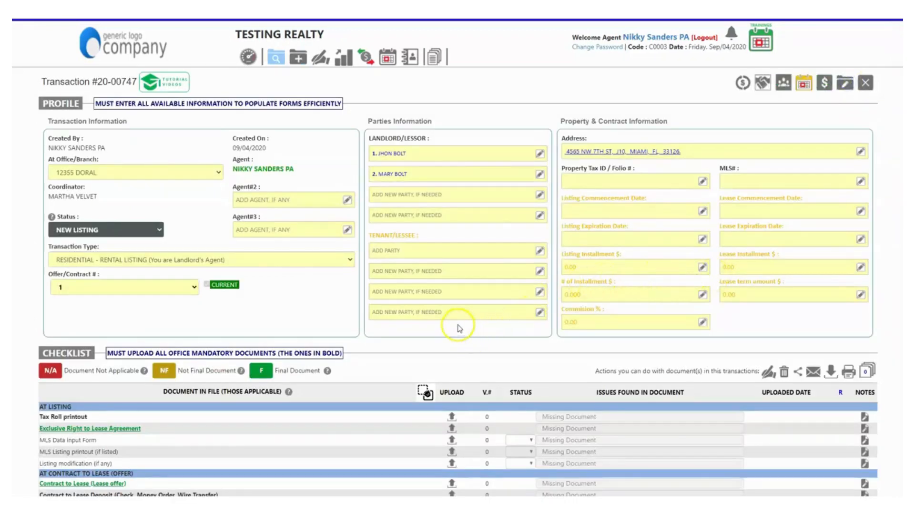
pyautogui.scroll(-1, 459, 328)
pyautogui.scroll(1, 463, 327)
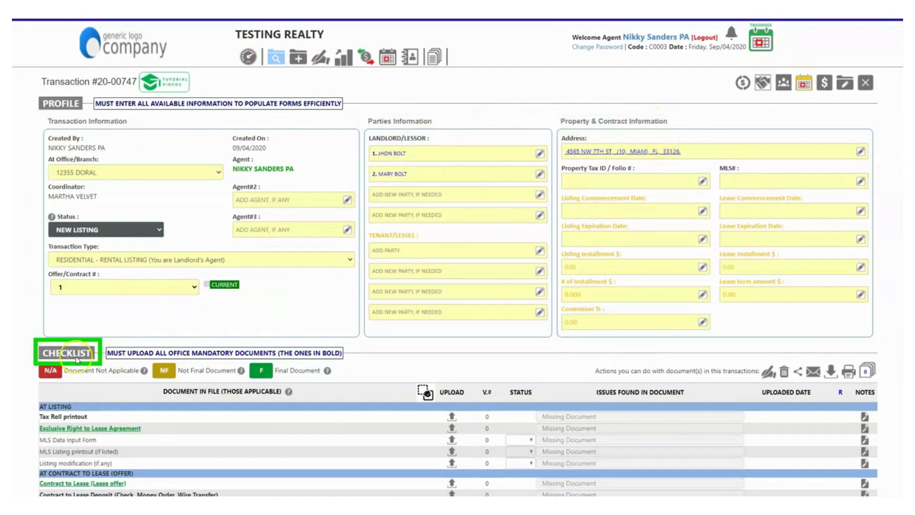
pyautogui.scroll(-1, 77, 360)
pyautogui.scroll(-3, 78, 360)
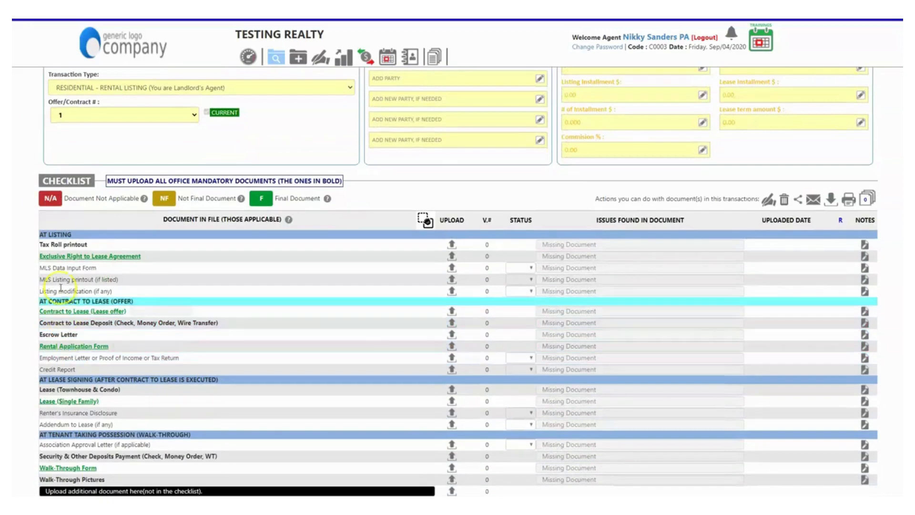
pyautogui.click(57, 267)
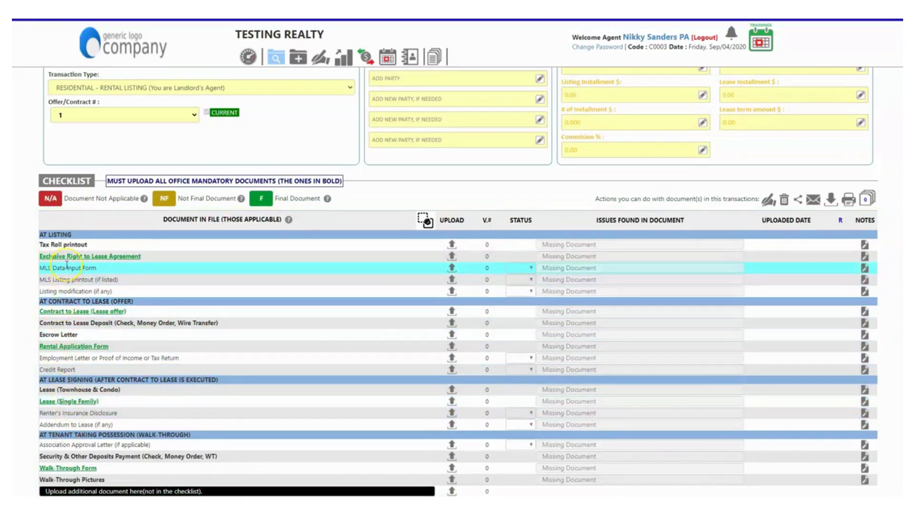
pyautogui.scroll(4, 152, 363)
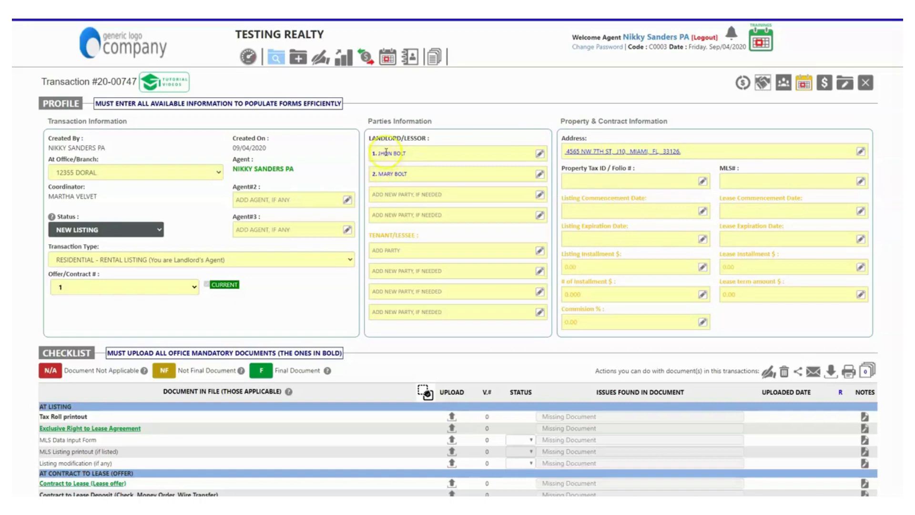
pyautogui.click(540, 156)
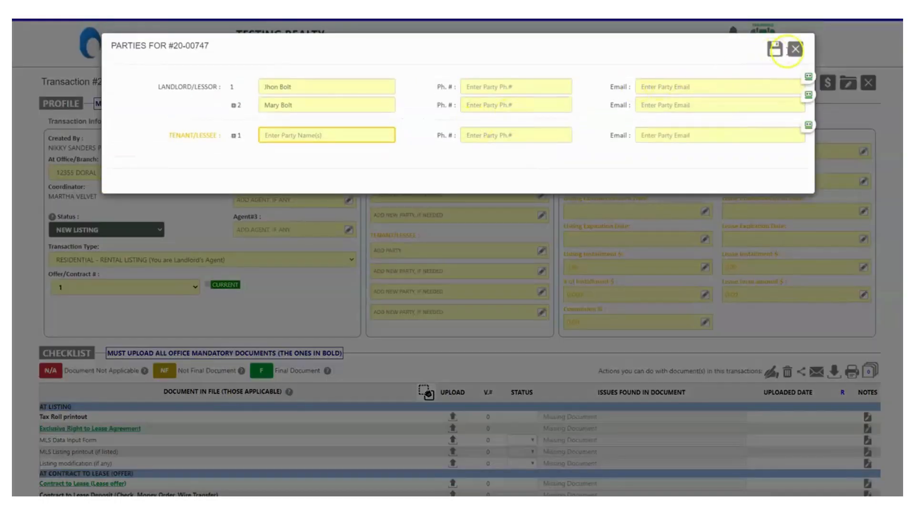
pyautogui.click(796, 49)
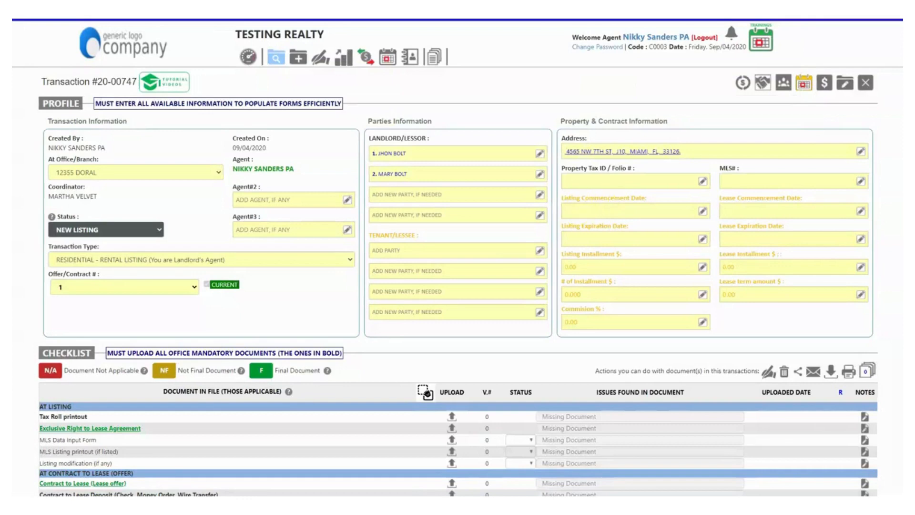